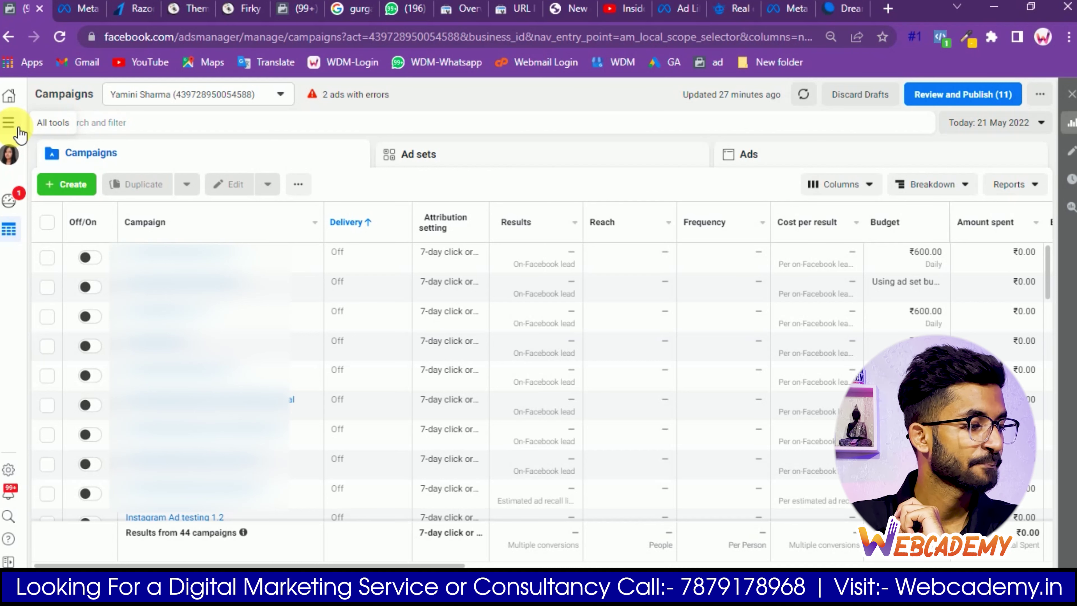
Open Events Manager and review the list of websites on which the selected pixel is installed
click(7, 128)
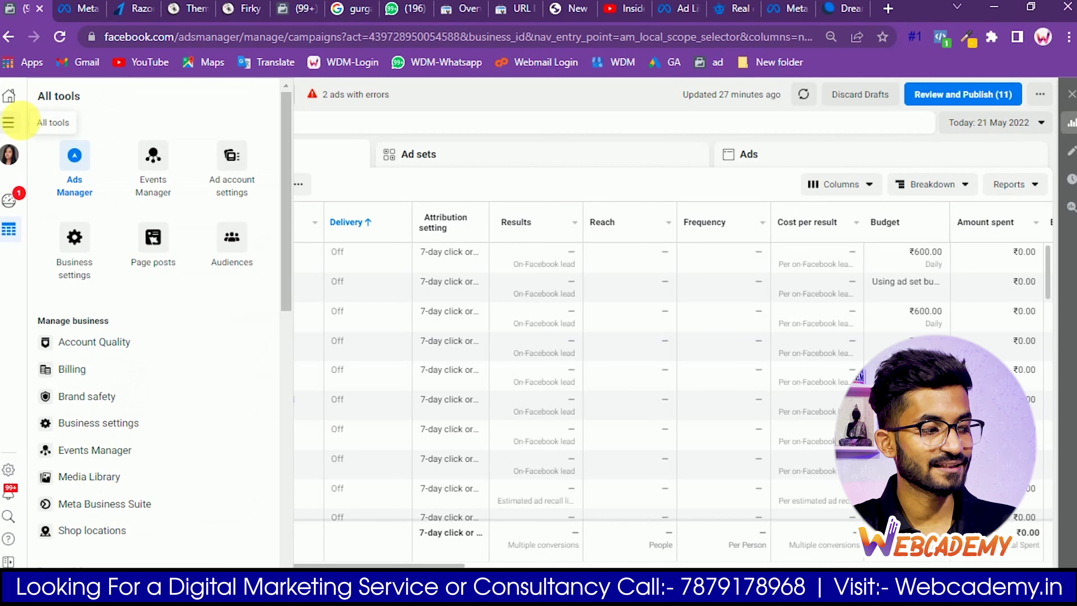
click(153, 170)
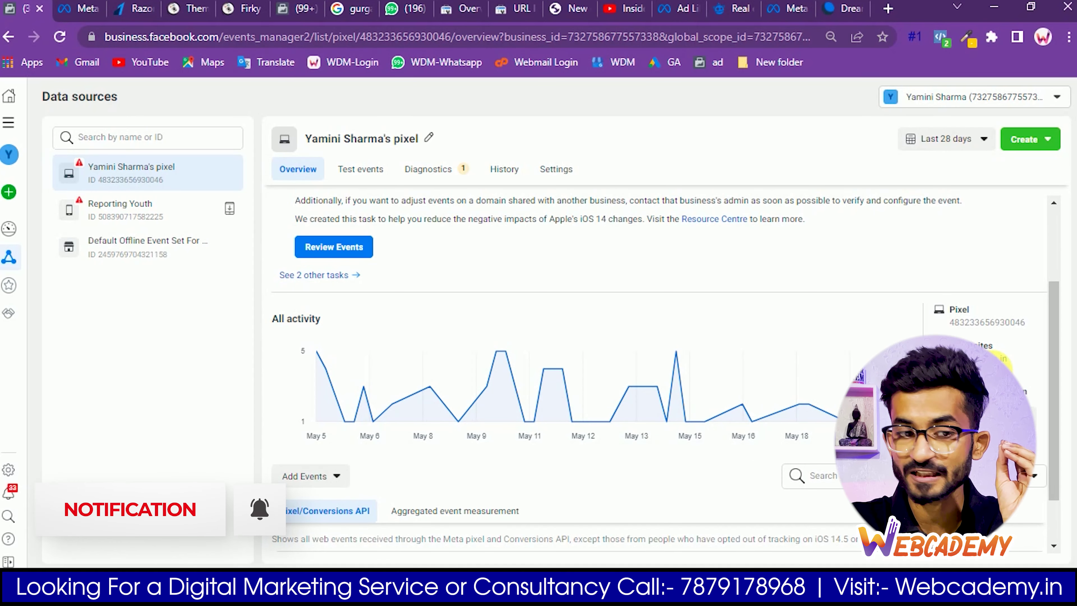
click(987, 358)
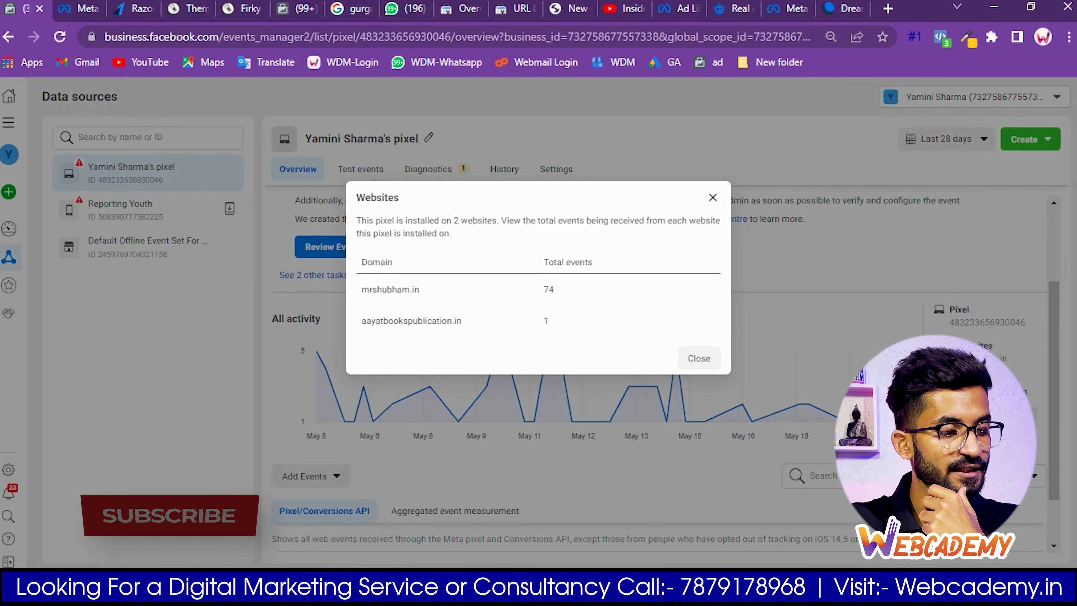
double_click(421, 333)
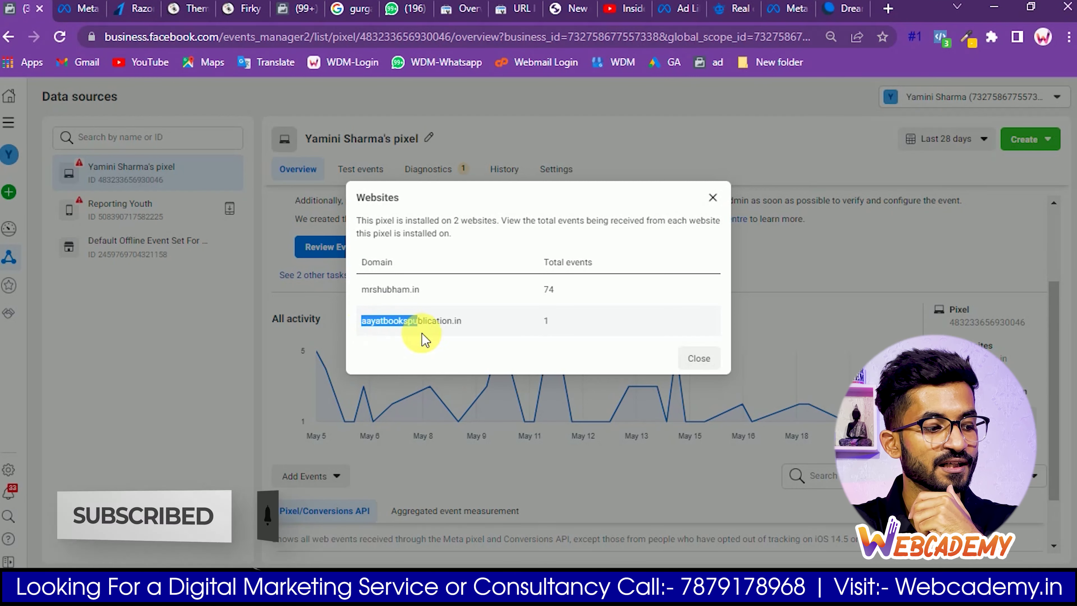
click(473, 337)
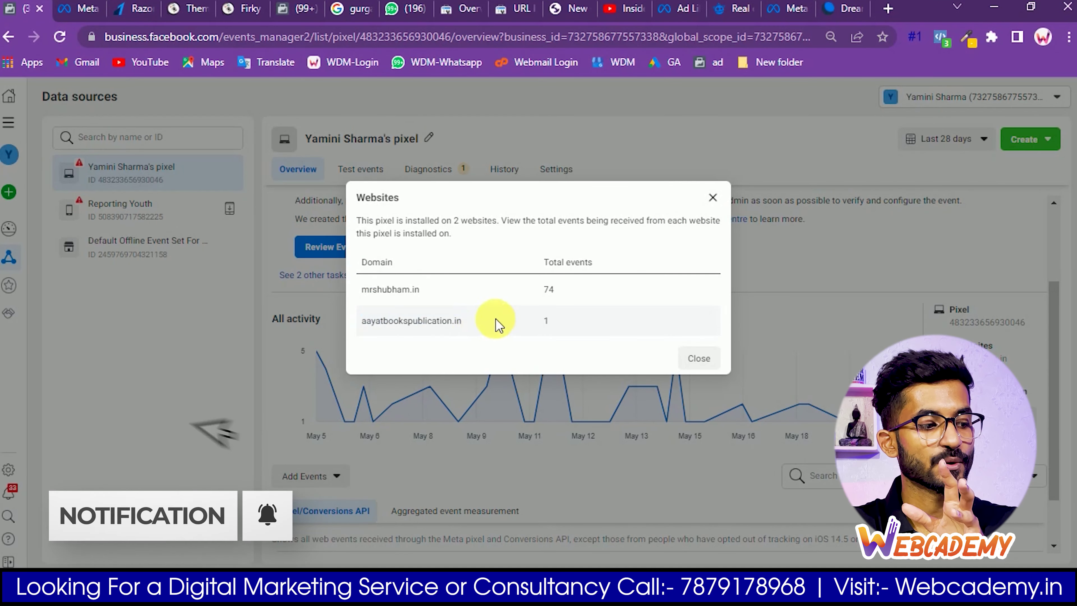
double_click(413, 289)
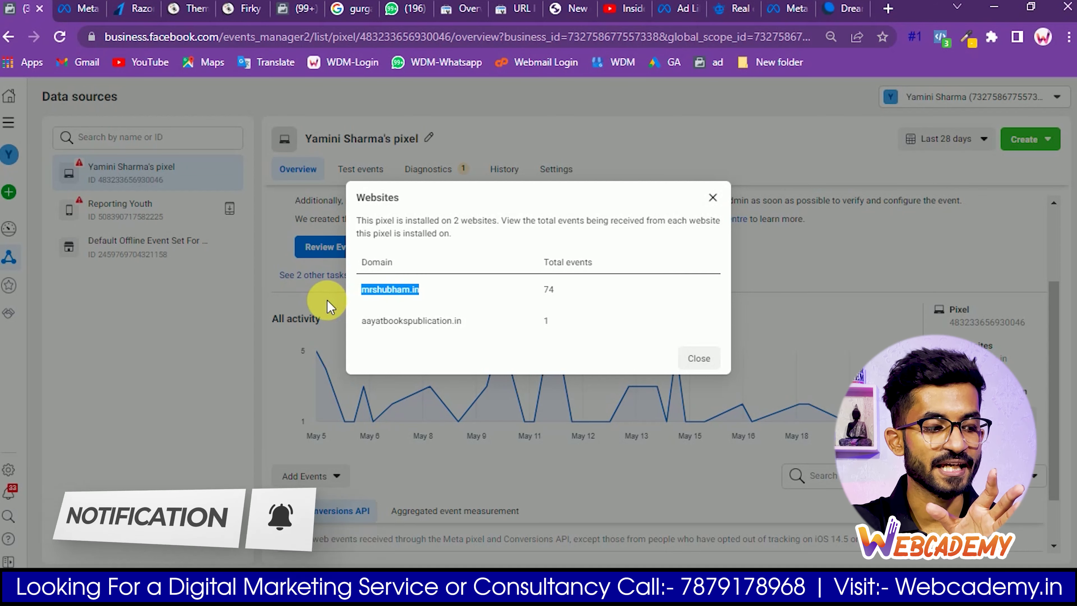
click(692, 365)
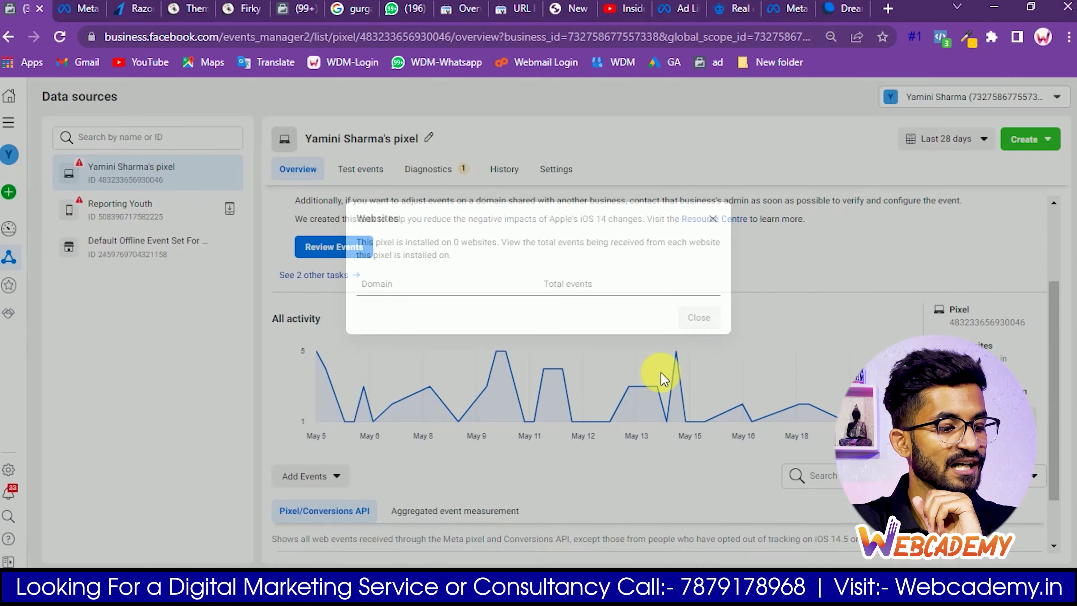
Start a new custom conversion for the pixel and name it "Thankyou page", leaving the description empty
scroll(488, 483, down, 2)
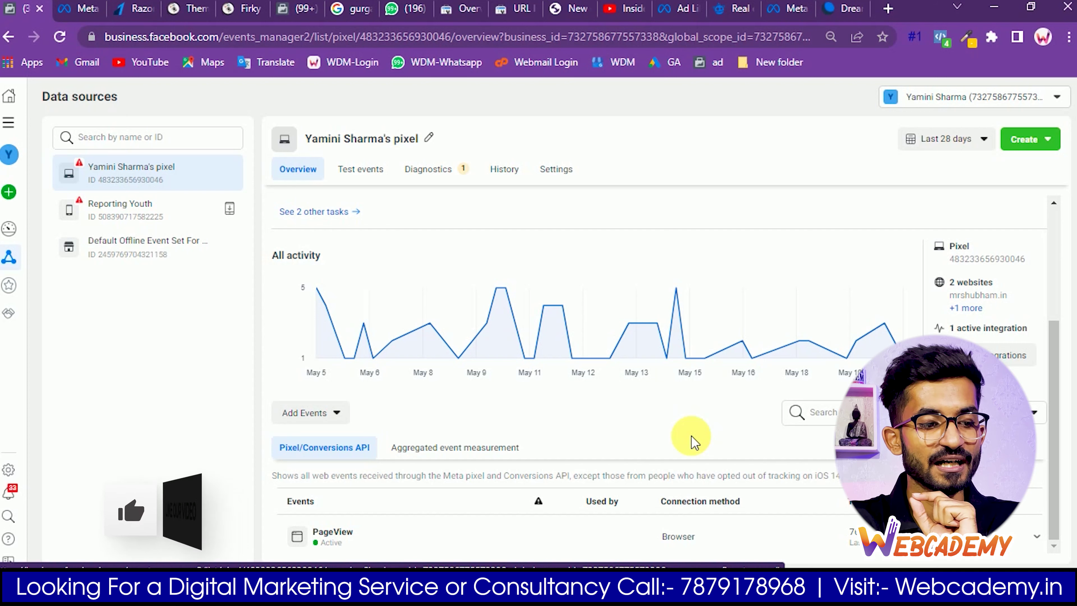
click(1039, 149)
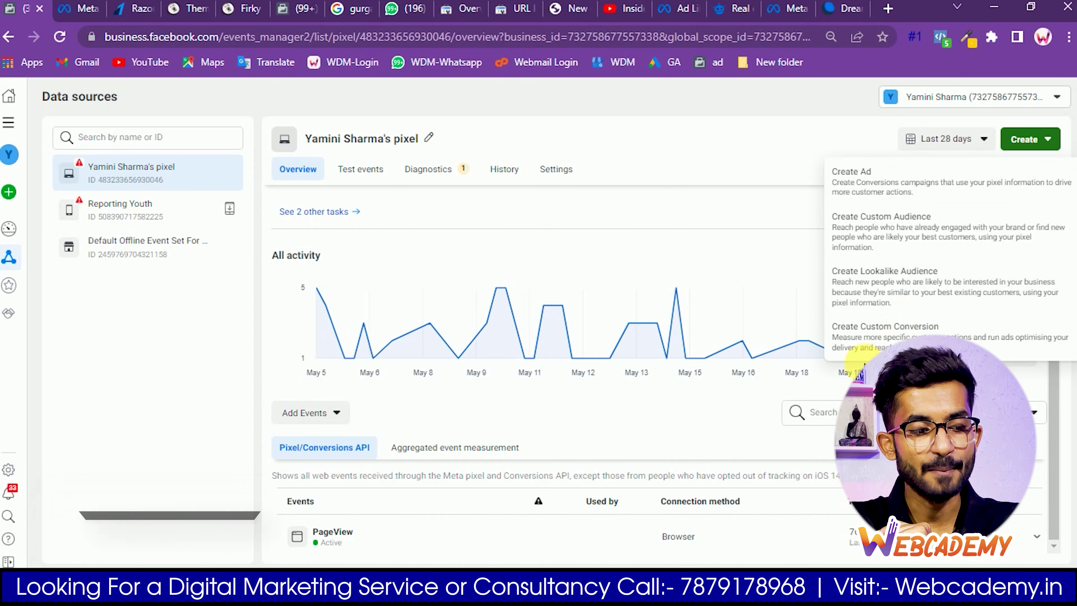
click(876, 342)
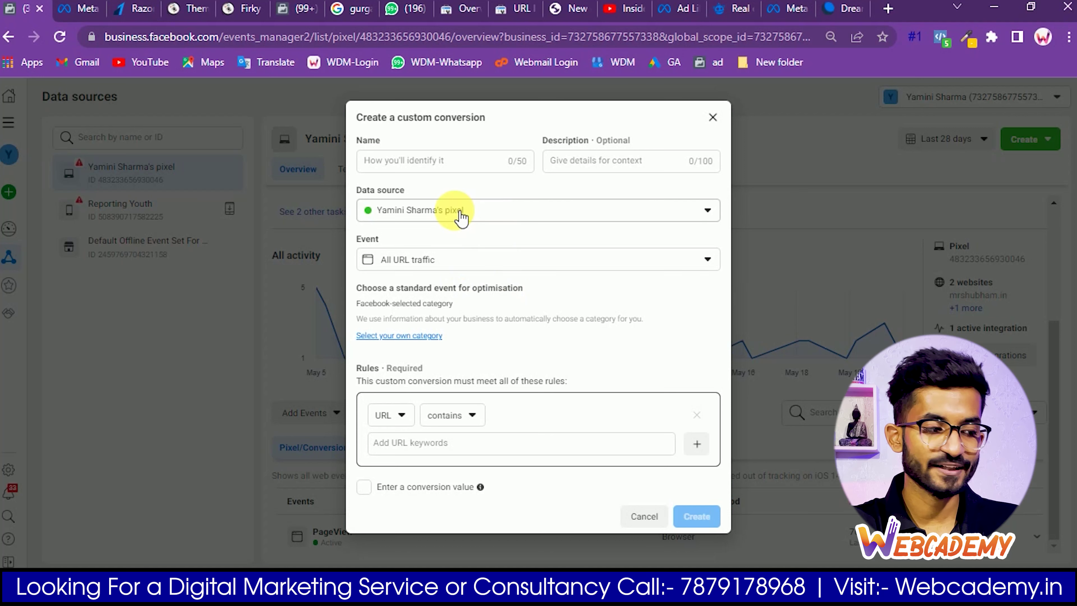
click(423, 165)
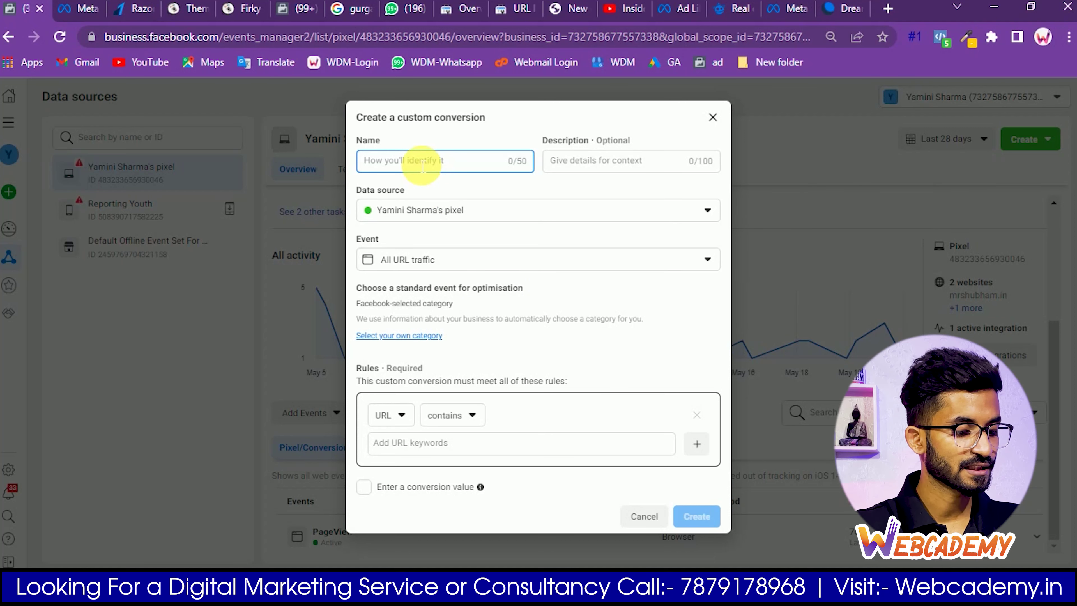
click(583, 172)
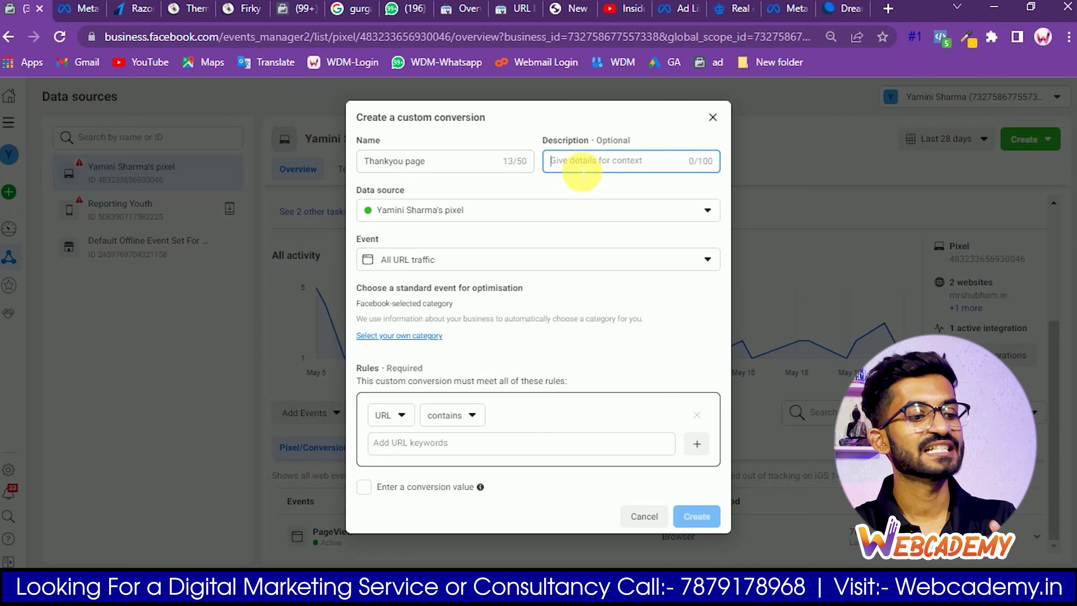
click(553, 186)
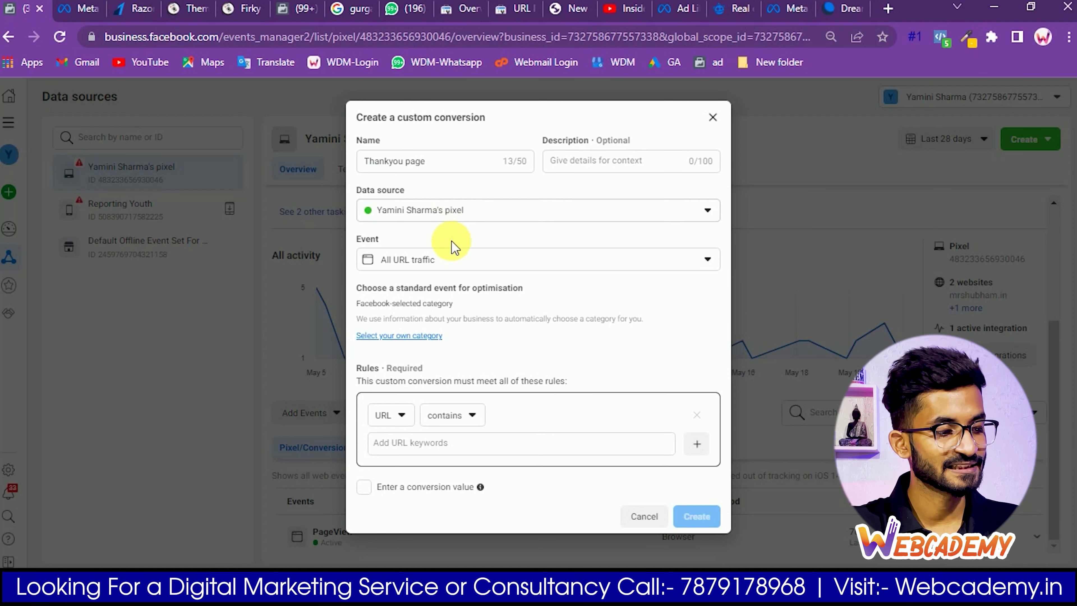
Keep All URL traffic as the event and set the conversion's URL rule to "equals"
click(460, 262)
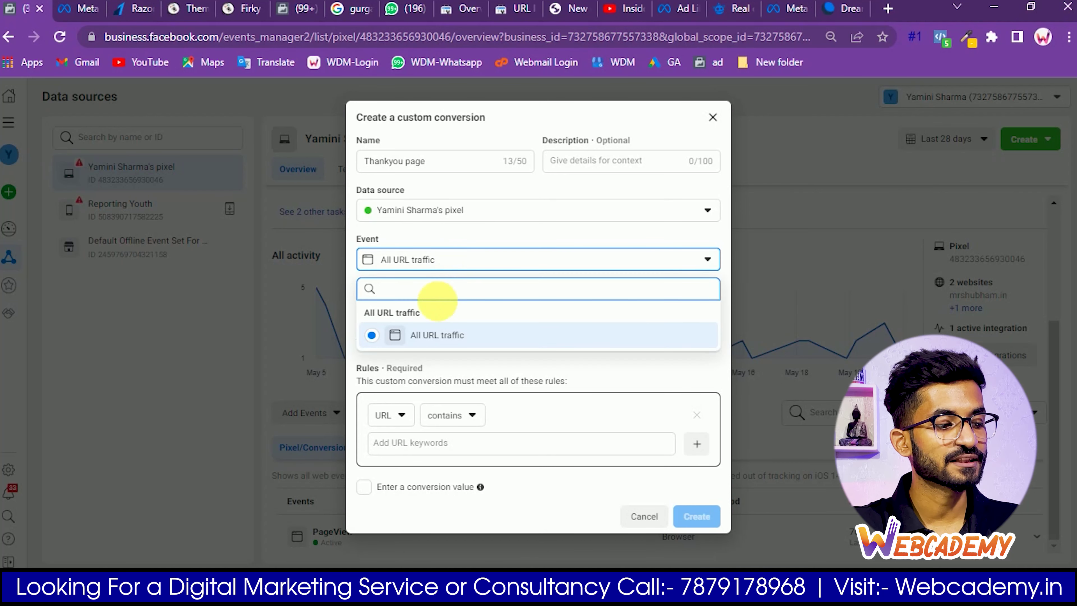
click(492, 246)
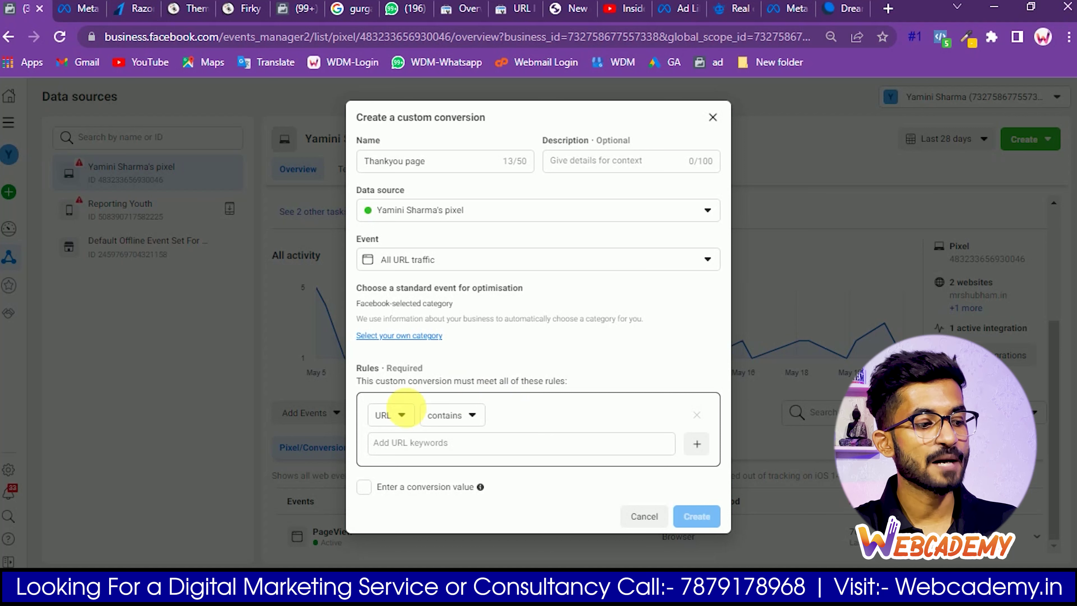
click(405, 419)
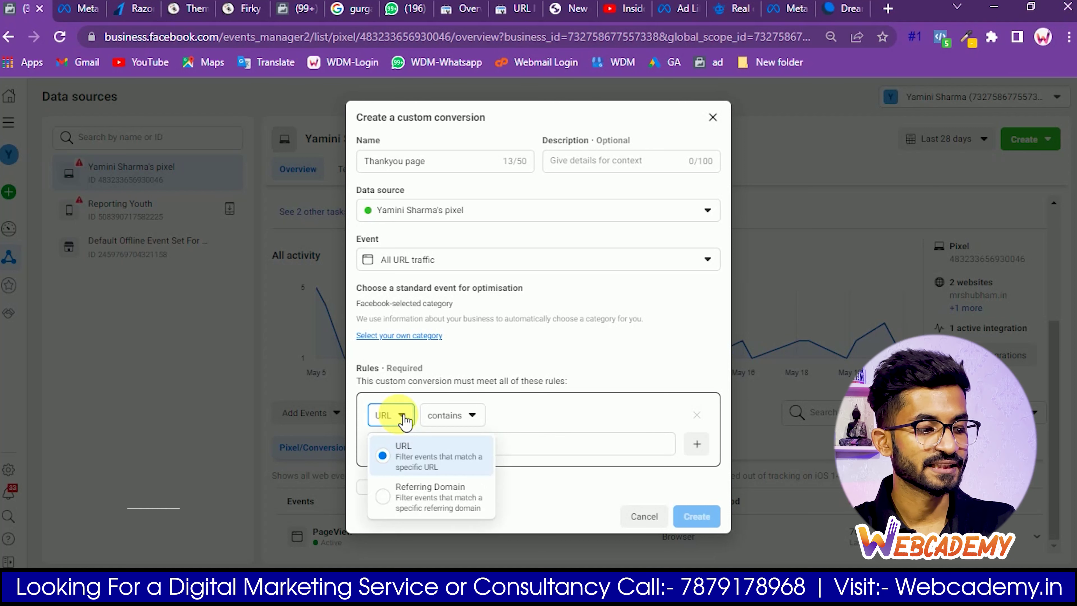
click(406, 420)
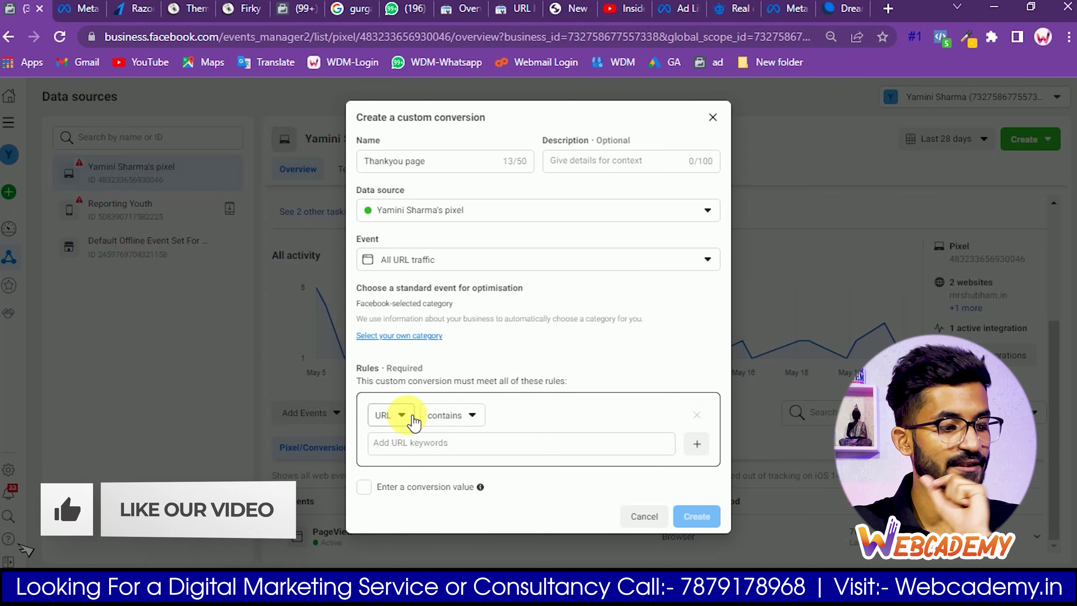
click(457, 419)
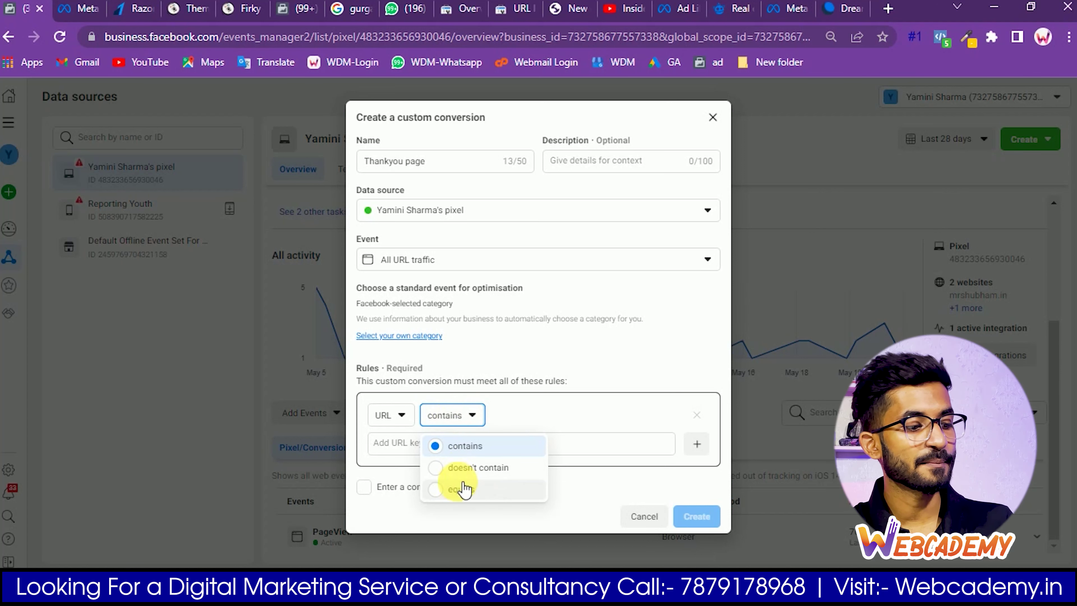
click(460, 490)
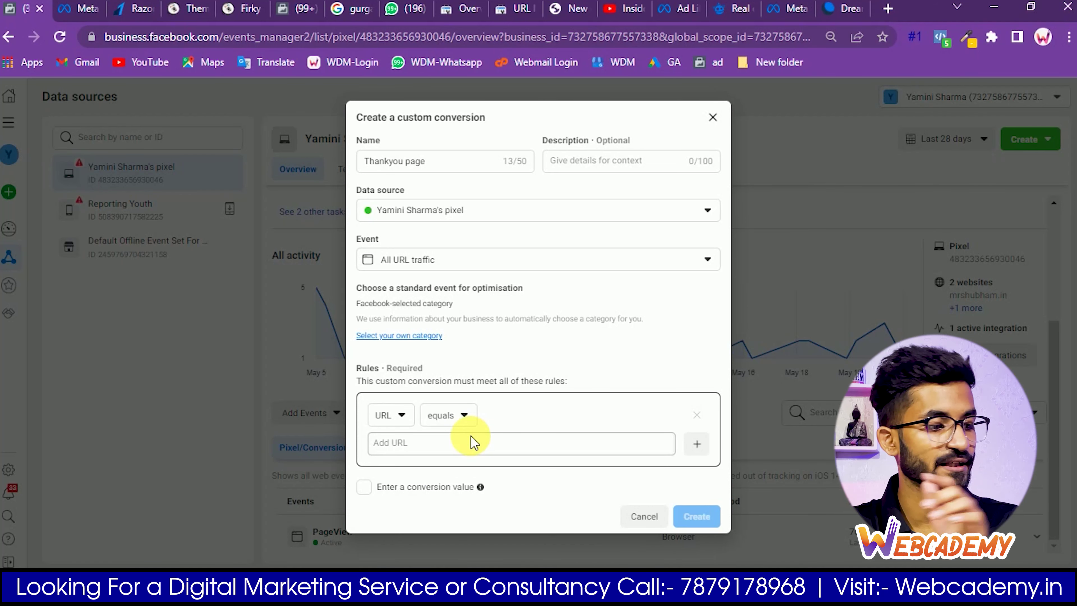
click(468, 441)
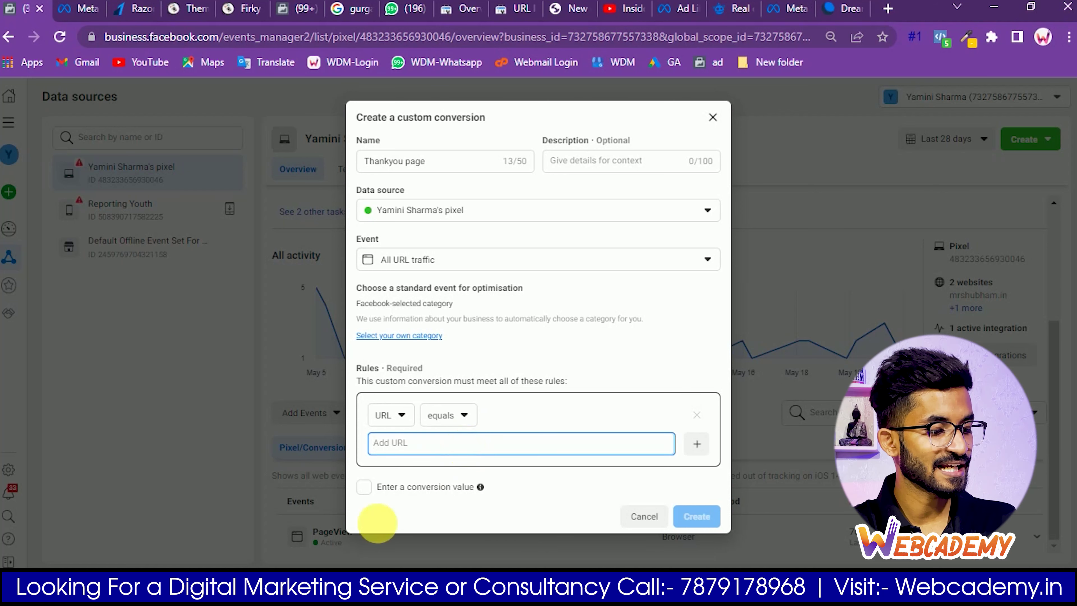
Try to copy the Thank you Page's link from the WordPress pages list into the URL rule, and remove the wrong entry
key(alt+Tab)
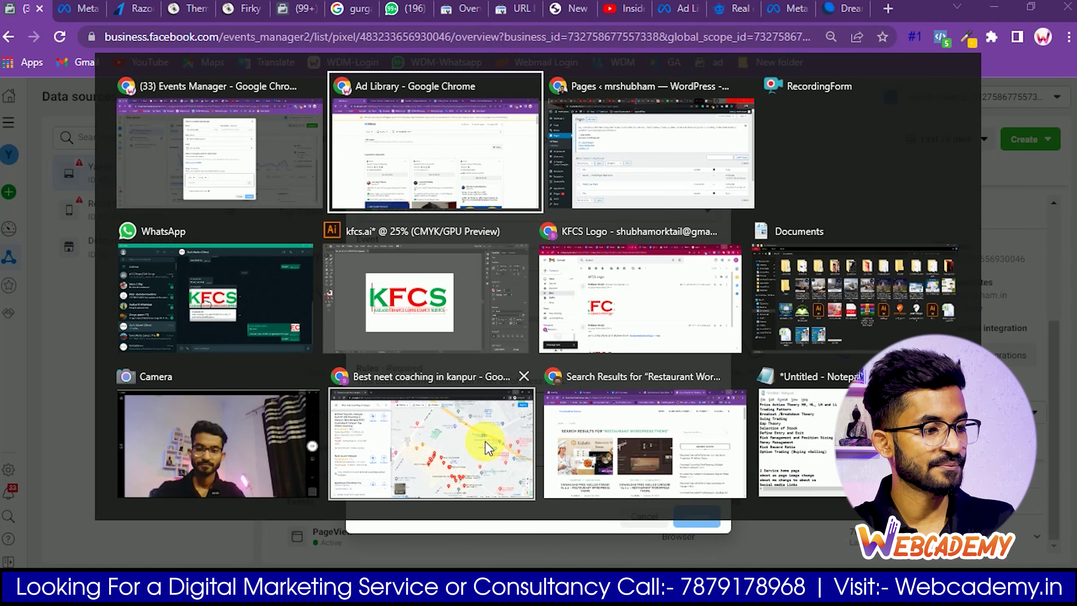
key(alt+Tab)
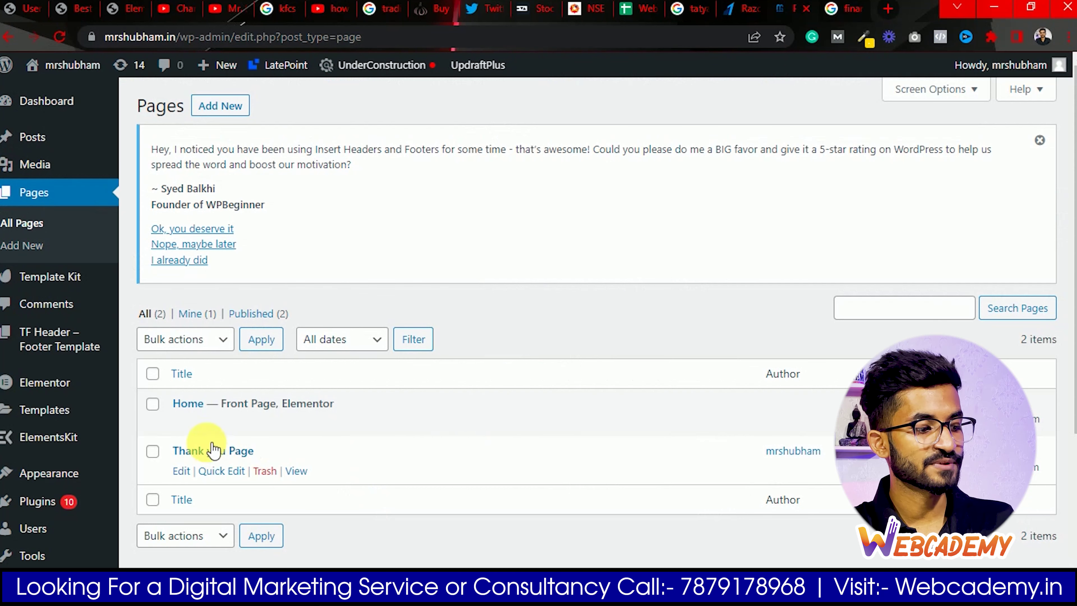
right_click(302, 479)
click(343, 439)
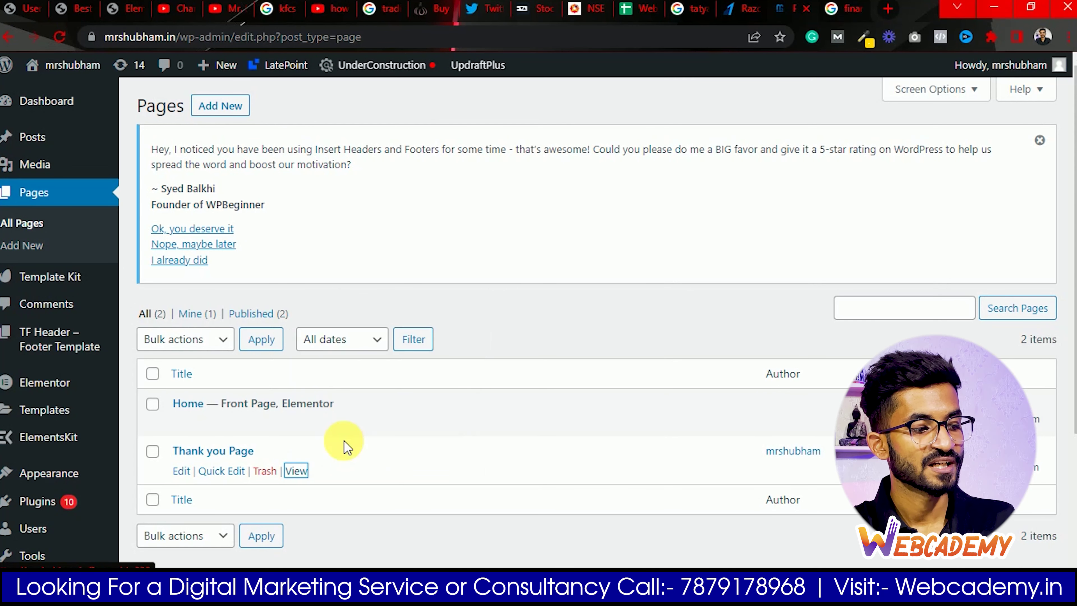
key(alt+Tab)
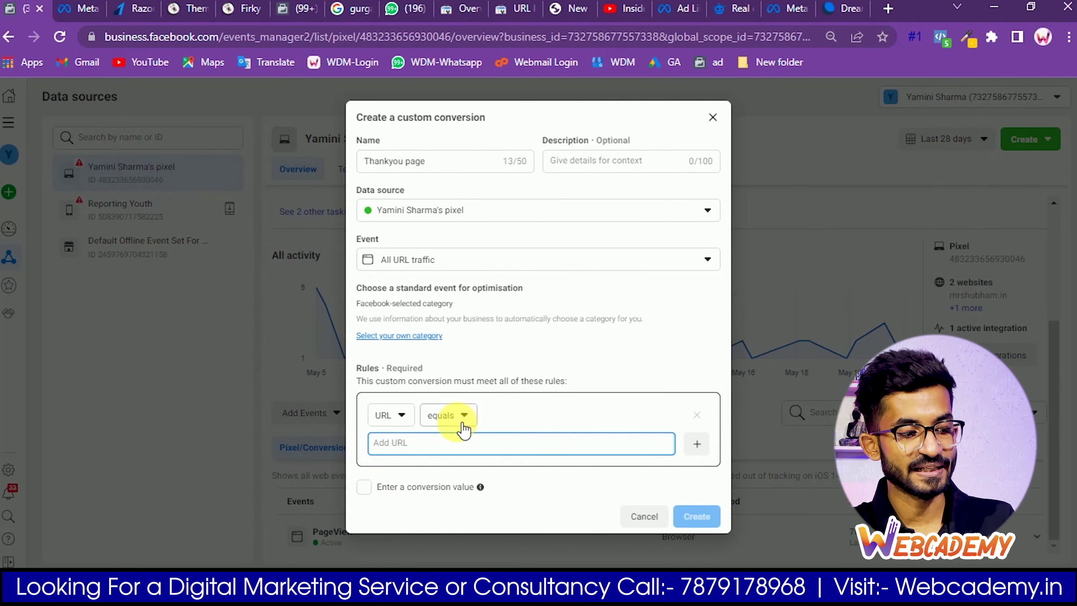
key(ctrl+v)
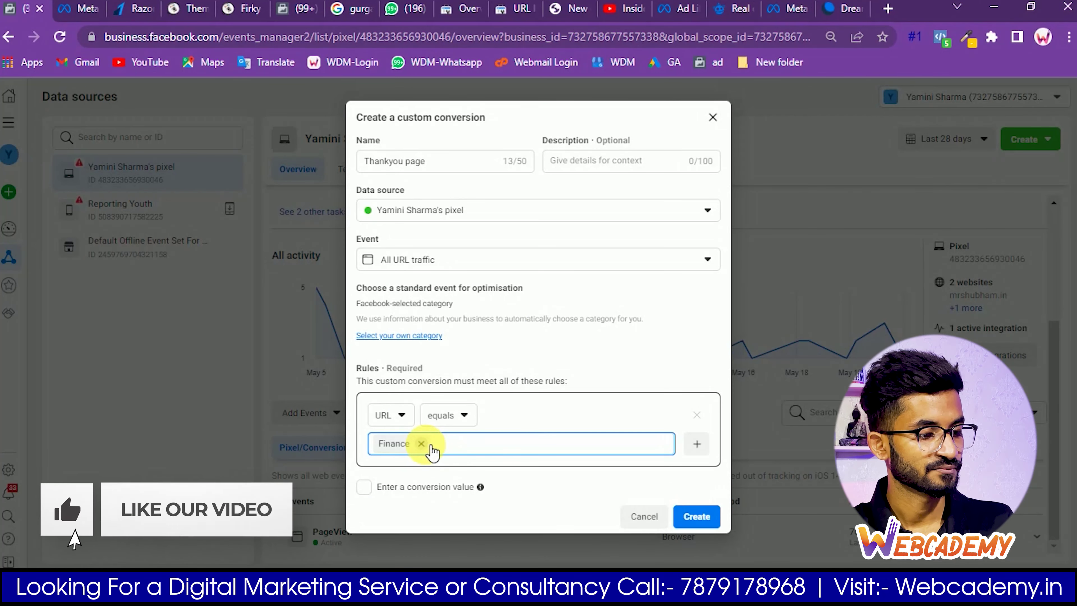
click(422, 443)
key(alt+Tab)
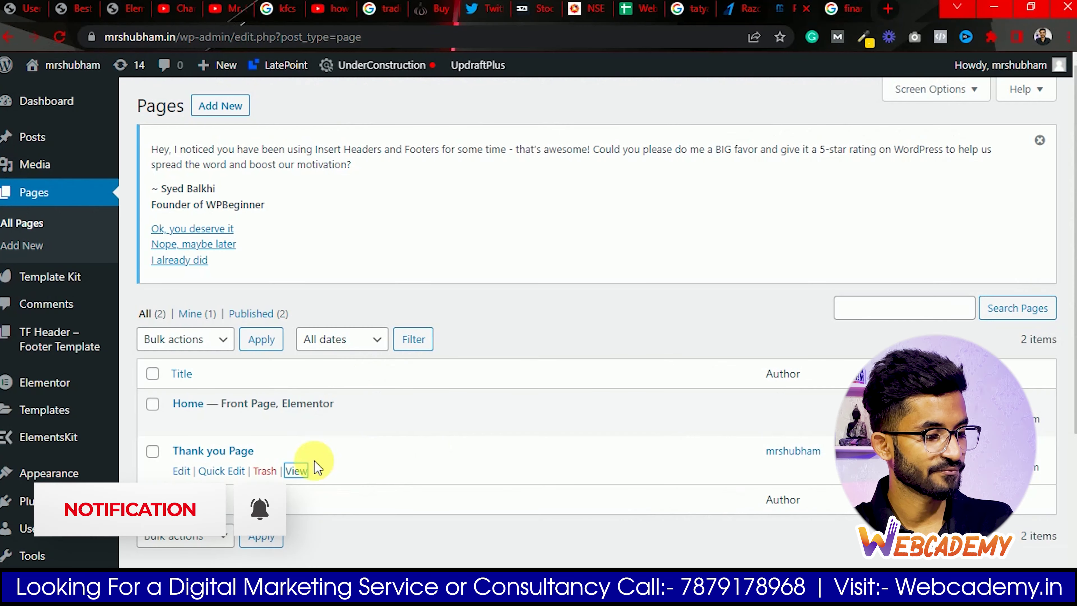
right_click(297, 470)
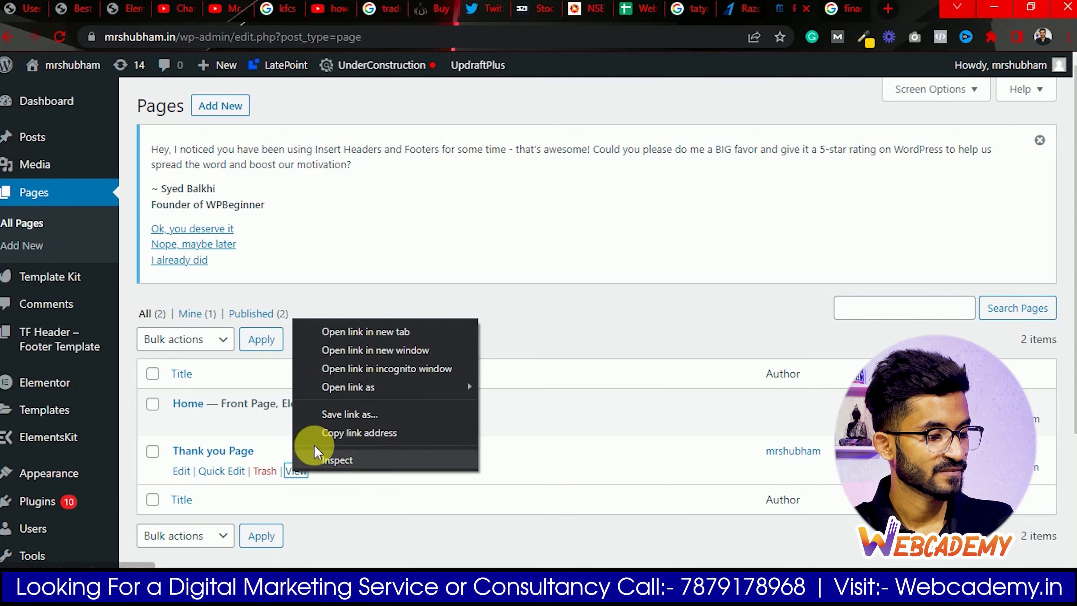
click(335, 431)
key(alt+Tab)
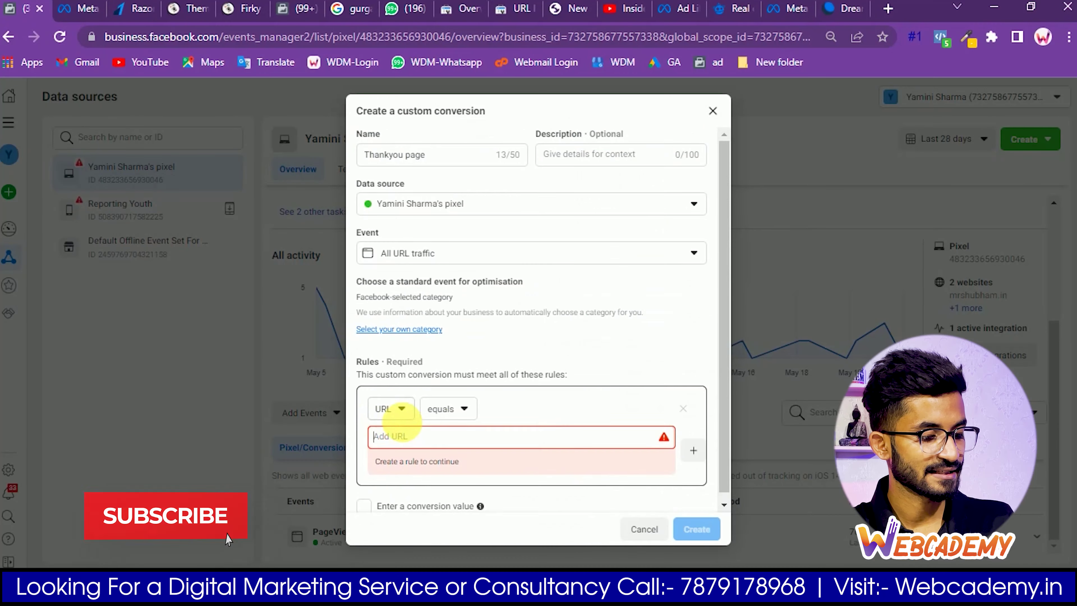
key(ctrl+v)
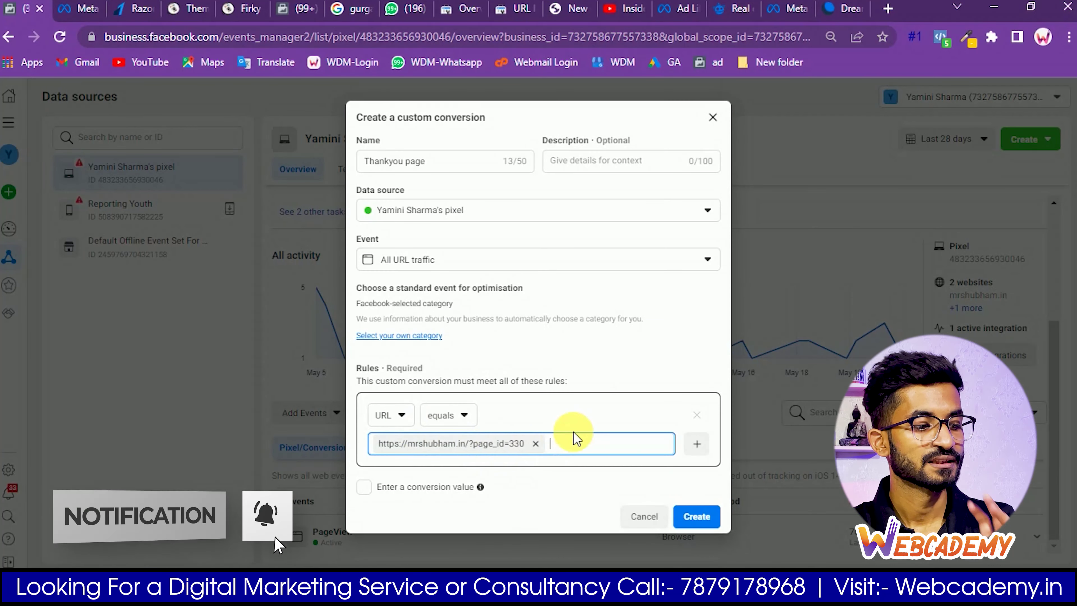
click(566, 420)
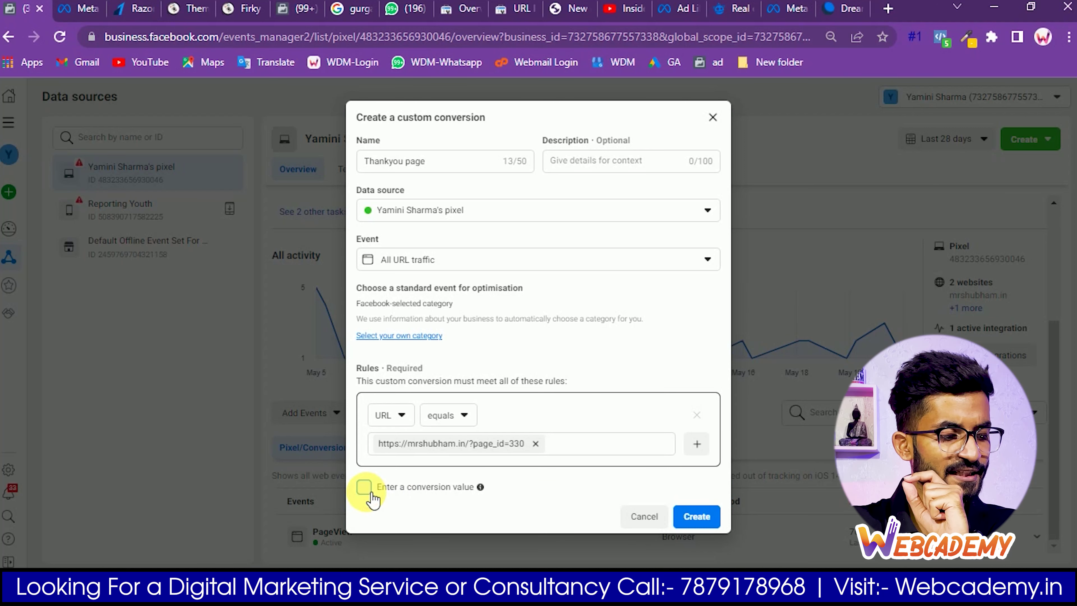
Enable the conversion value option, create the custom conversion and close the confirmation dialog
click(364, 486)
click(484, 500)
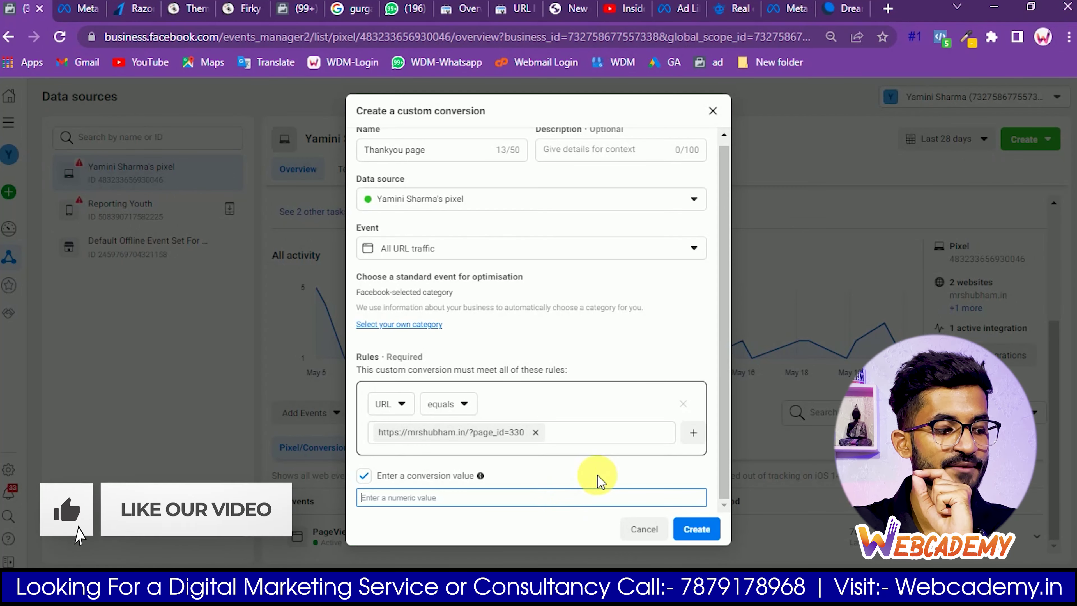
click(690, 531)
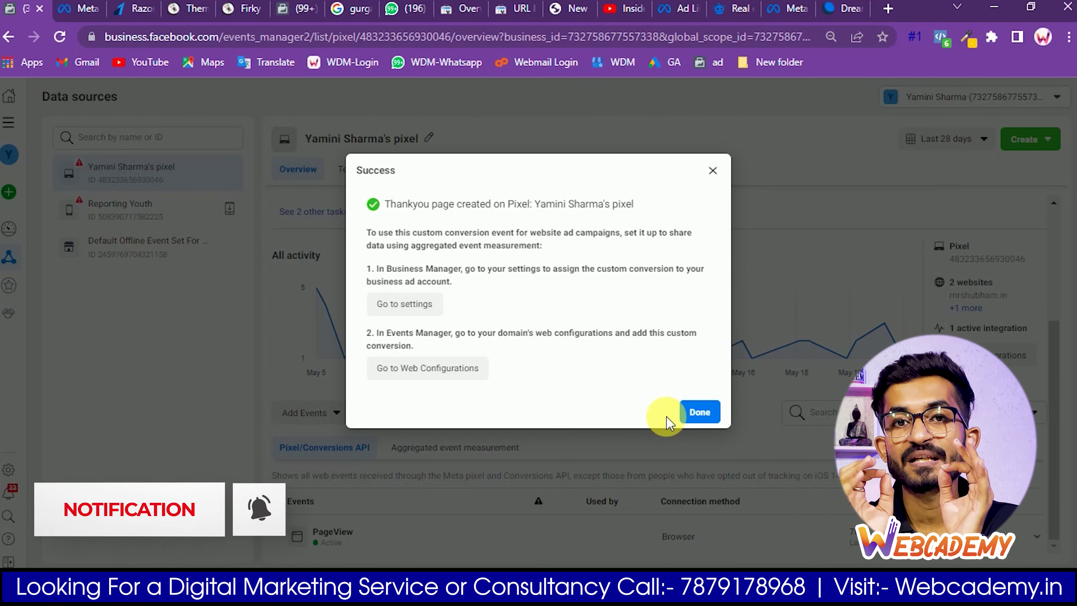
click(707, 417)
Load the copied Thank you Page URL in a new tab of the WordPress browser window and check it with the pixel extension
key(alt+Tab)
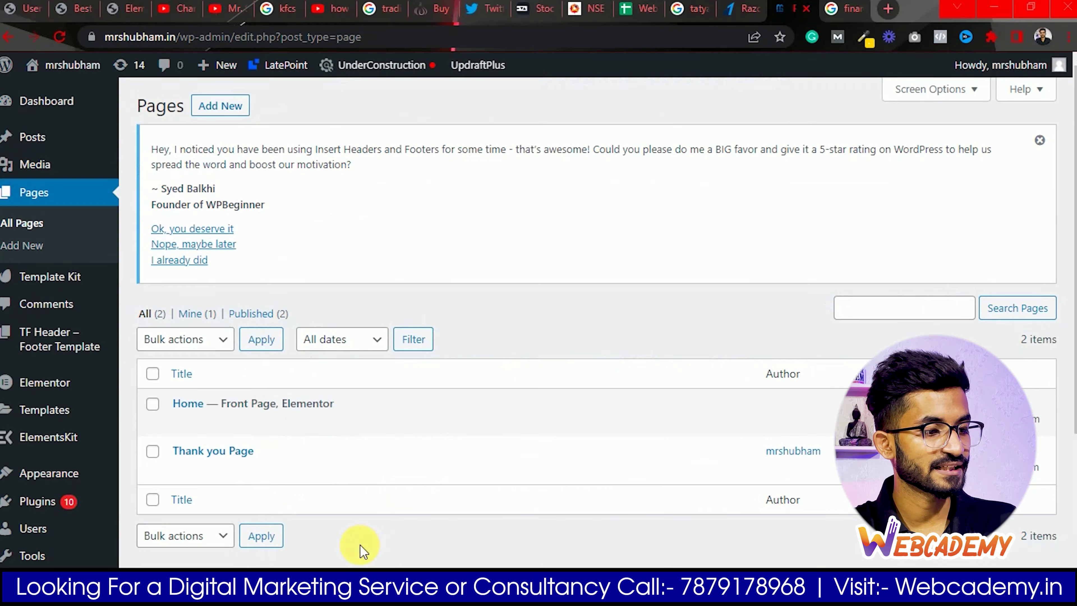
click(883, 9)
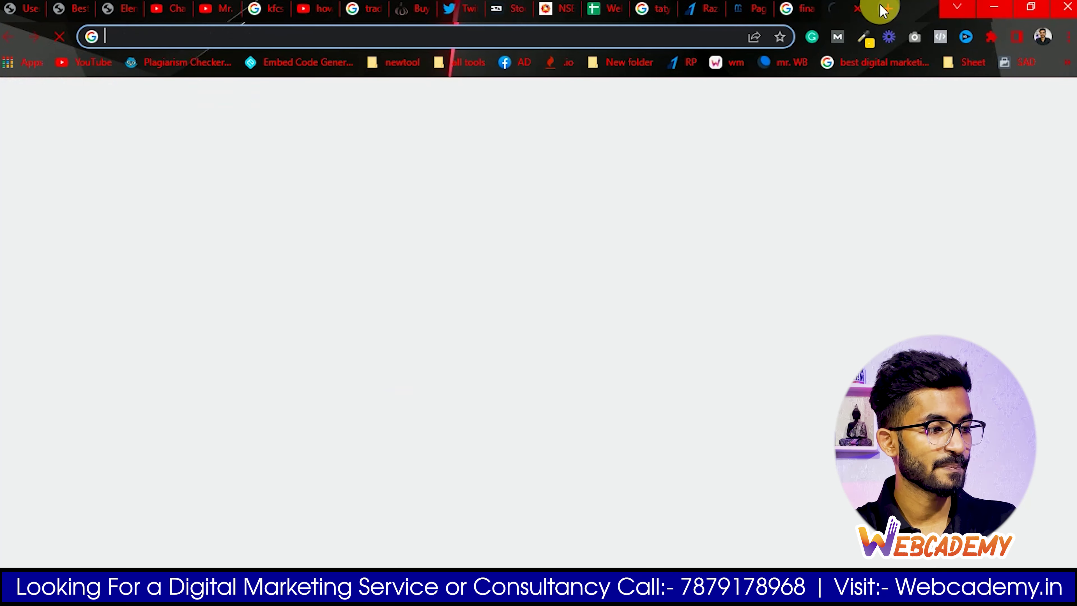
key(ctrl+v)
key(Return)
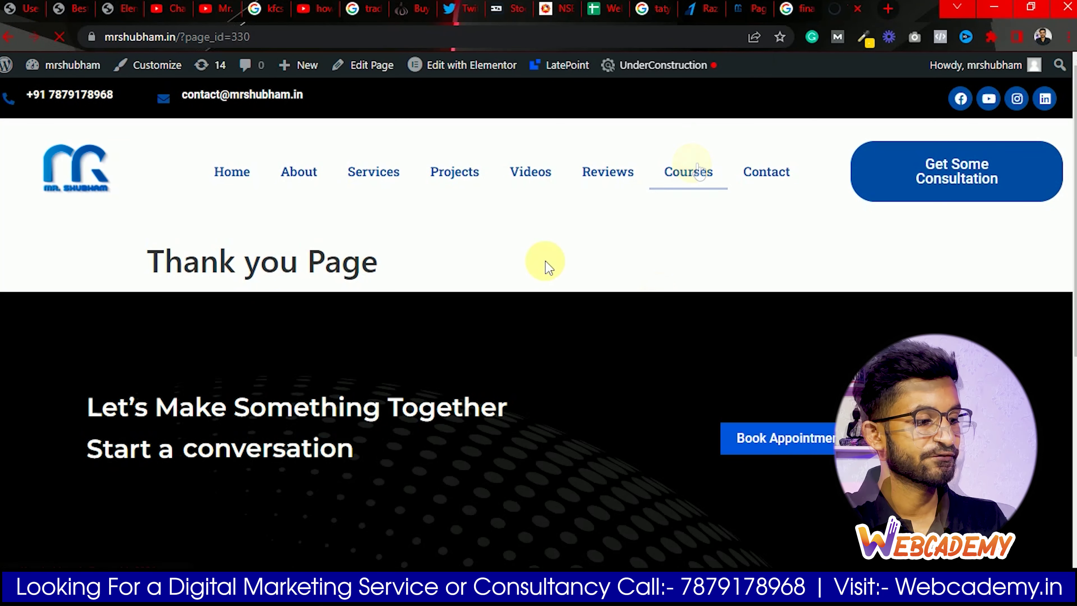
scroll(547, 267, down, 3)
scroll(547, 268, up, 3)
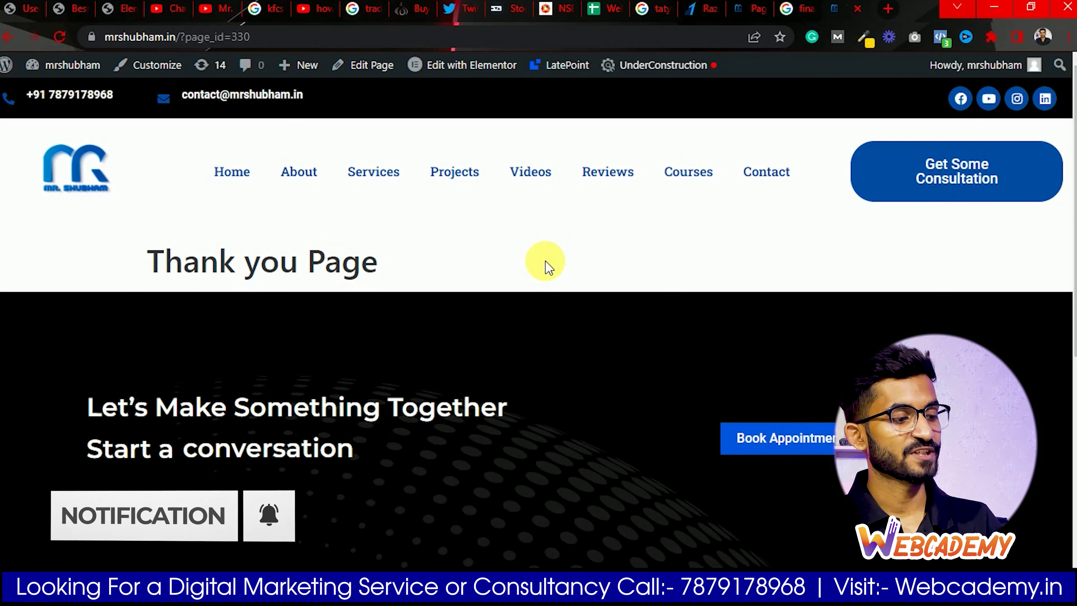
click(940, 37)
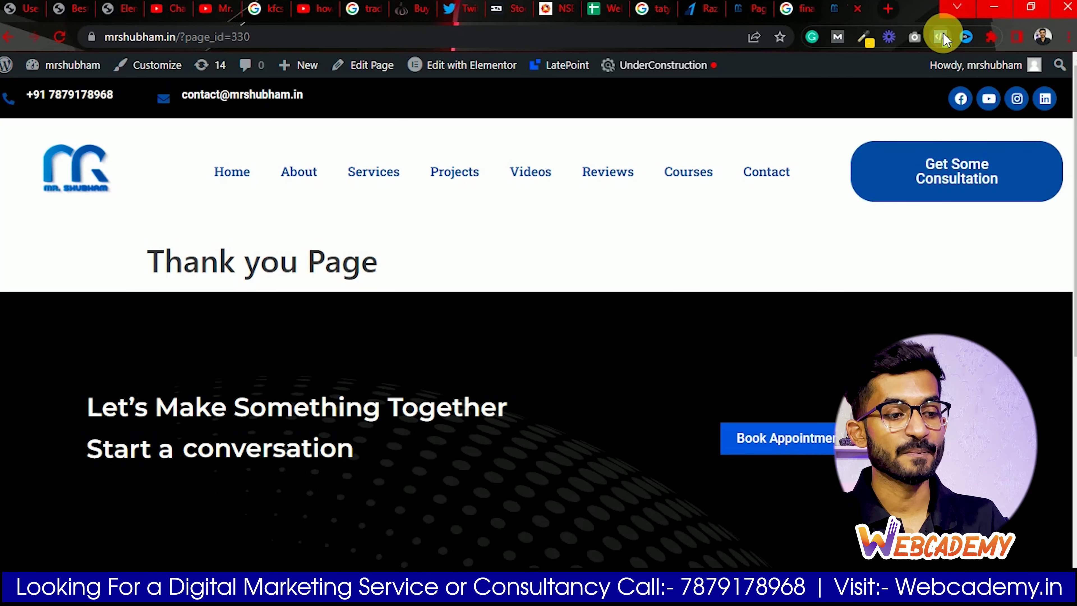